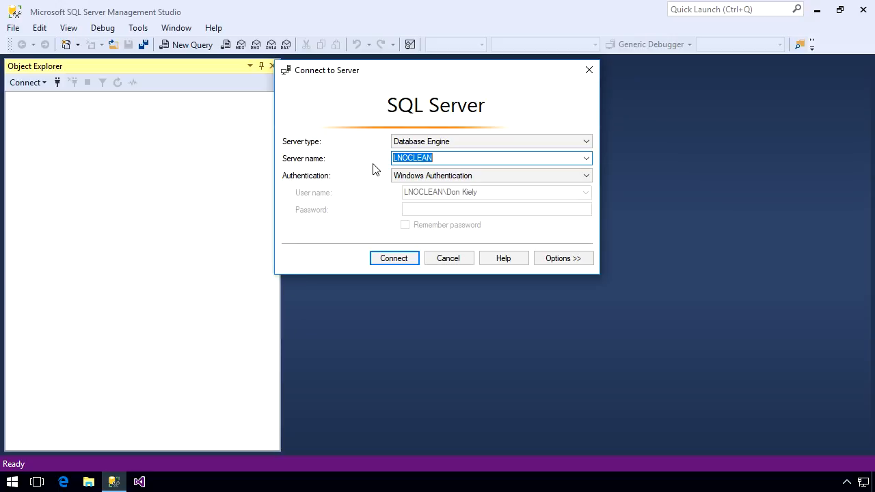
# Connect to the (local) Database Engine server with Windows Authentication.
pyautogui.write('(local)')
pyautogui.click(393, 259)
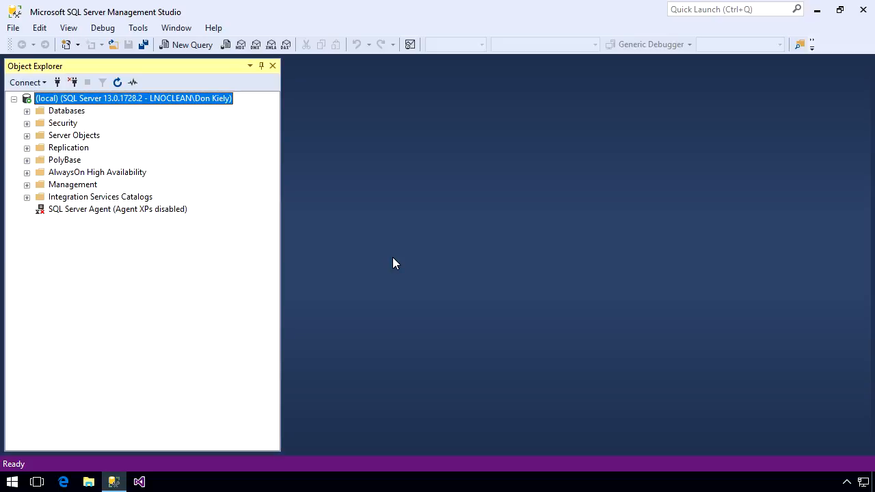
# Open the properties of the (local) server and review its current connection properties.
pyautogui.rightClick(79, 100)
pyautogui.click(121, 362)
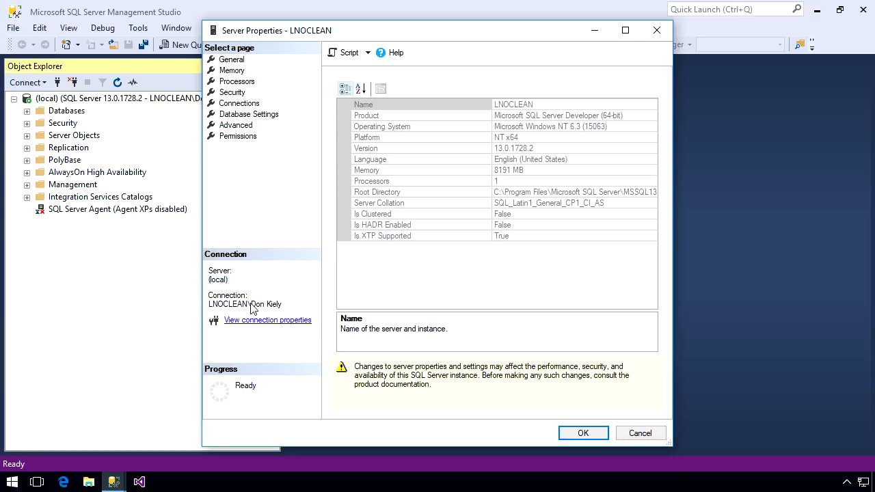
pyautogui.click(285, 321)
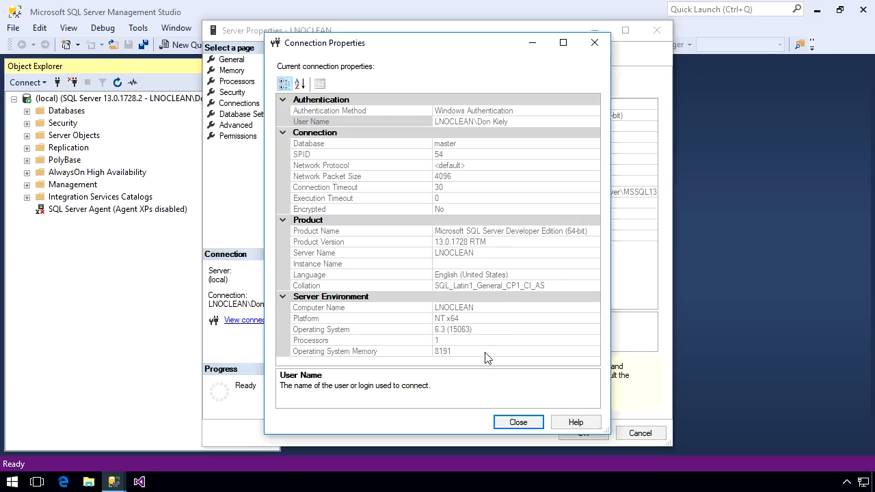
pyautogui.click(517, 422)
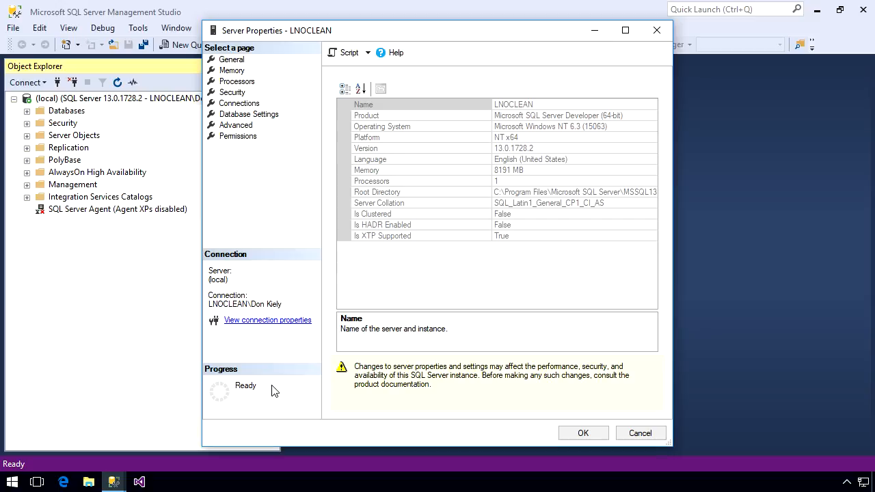
# Set the default index fill factor to 10 in the server's database settings.
pyautogui.click(368, 53)
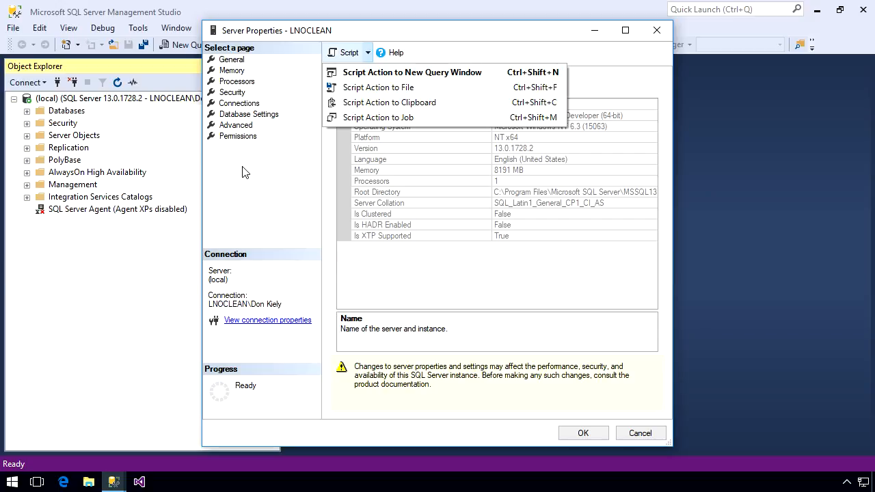
pyautogui.click(253, 114)
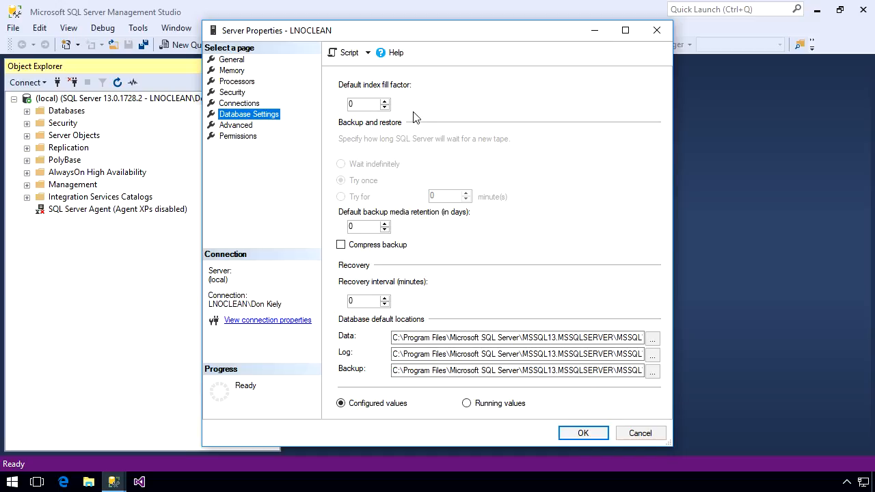
pyautogui.click(385, 101)
pyautogui.click(385, 101)
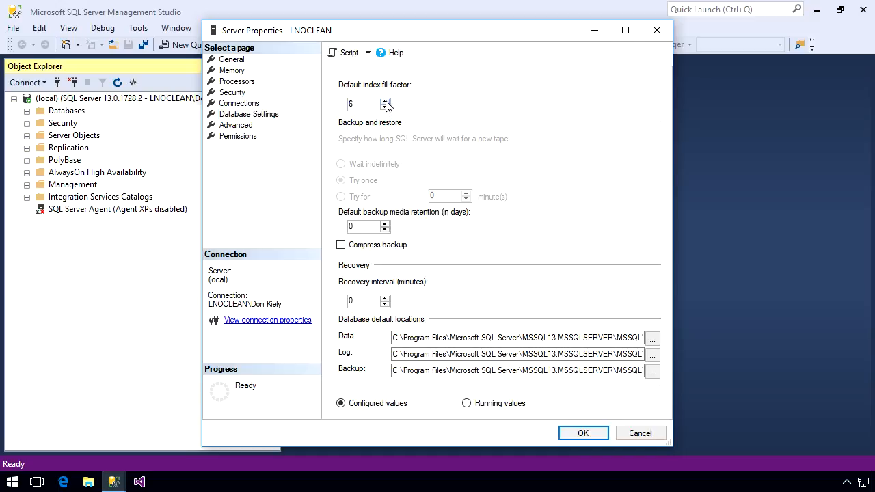
pyautogui.click(385, 101)
pyautogui.click(385, 101)
# Script the fill factor change to a new query window and cancel the server properties dialog.
pyautogui.click(373, 53)
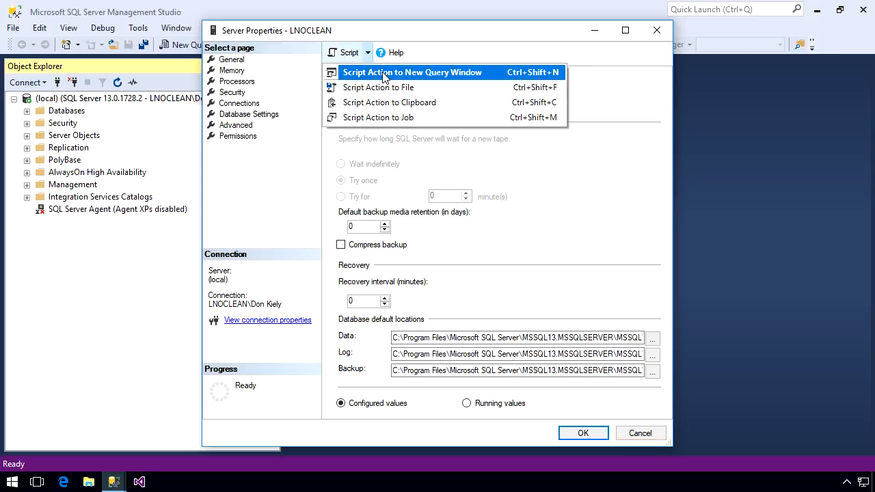
pyautogui.click(383, 74)
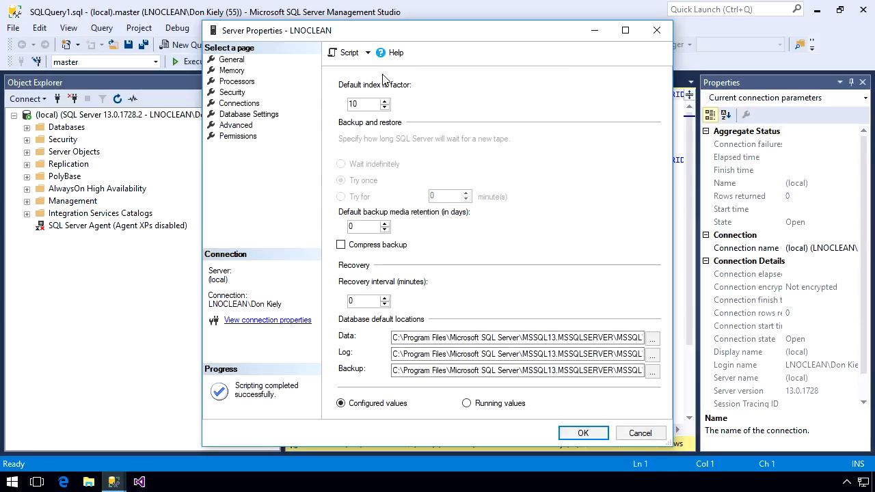
pyautogui.click(640, 433)
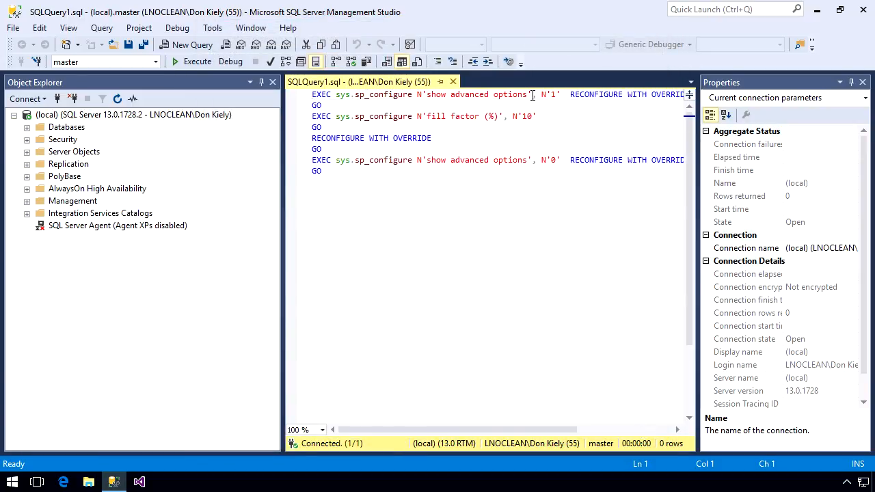
# Close the Properties pane and the query holding the generated script.
pyautogui.click(863, 83)
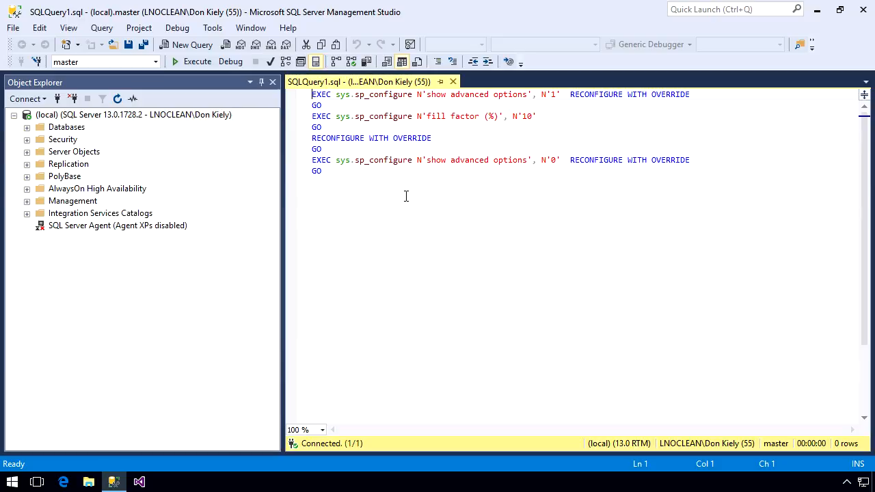
pyautogui.click(455, 81)
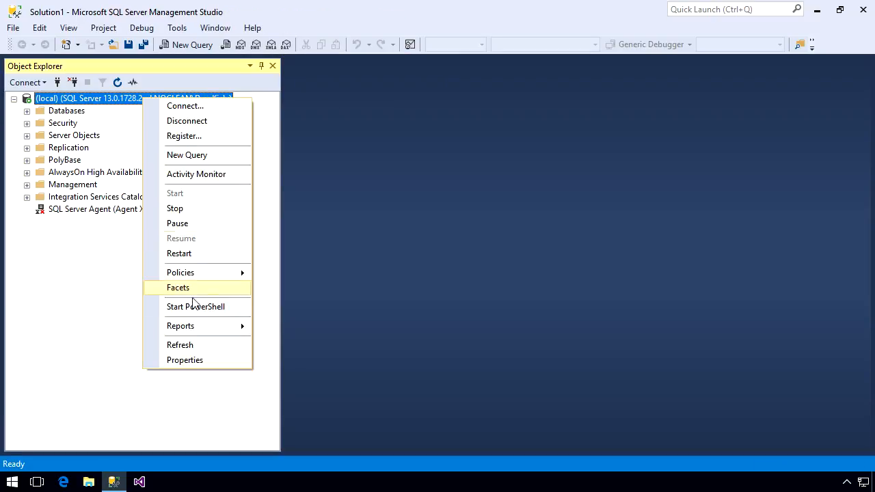
# Reopen the properties of the (local) server and examine its general information and memory options.
pyautogui.click(194, 361)
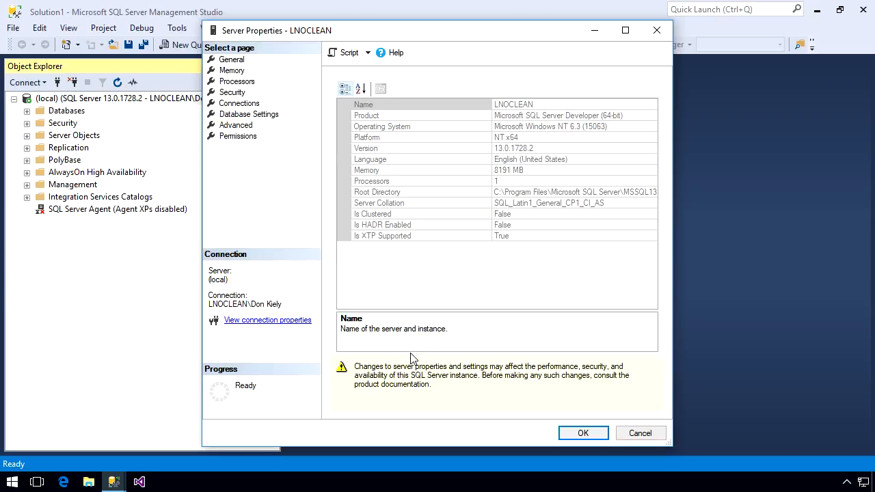
pyautogui.click(226, 61)
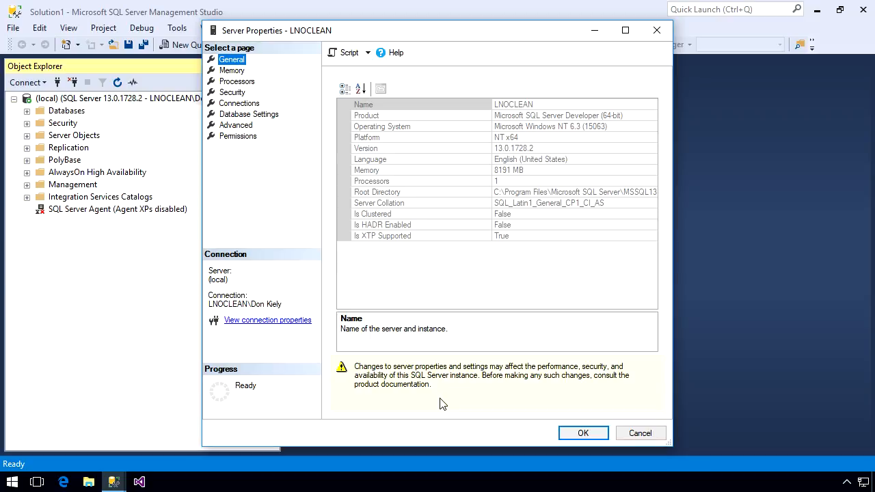
pyautogui.click(242, 74)
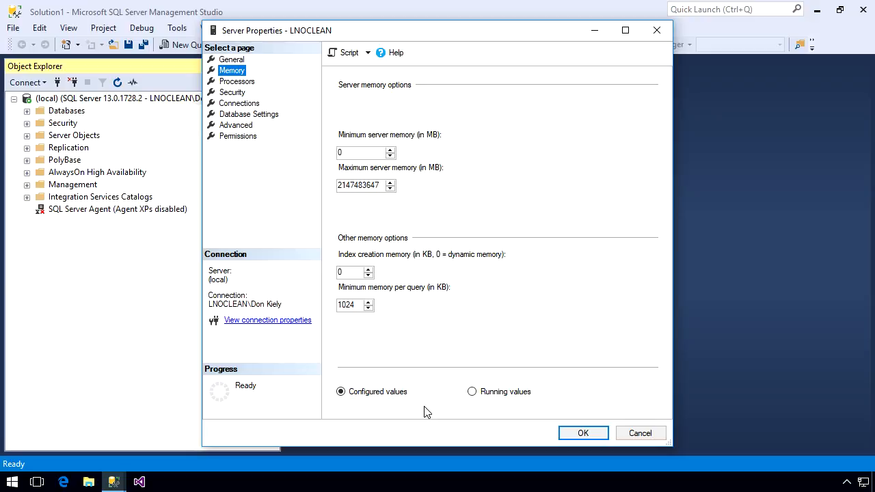
# Examine the server's processor affinity list down to CPU0, as well as its security settings.
pyautogui.click(235, 82)
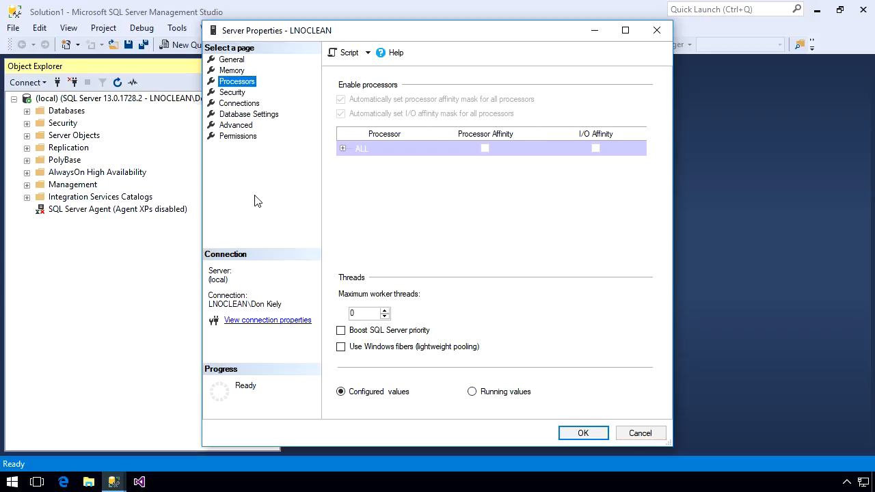
pyautogui.click(342, 149)
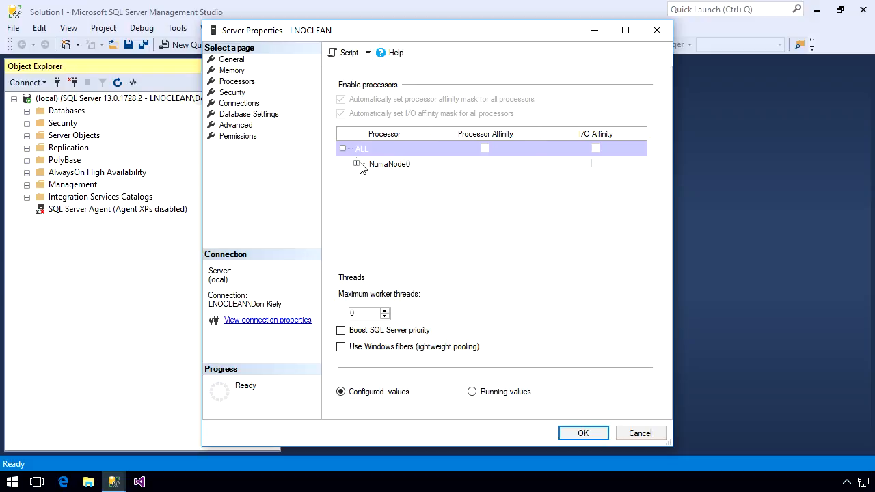
pyautogui.click(356, 164)
pyautogui.click(391, 181)
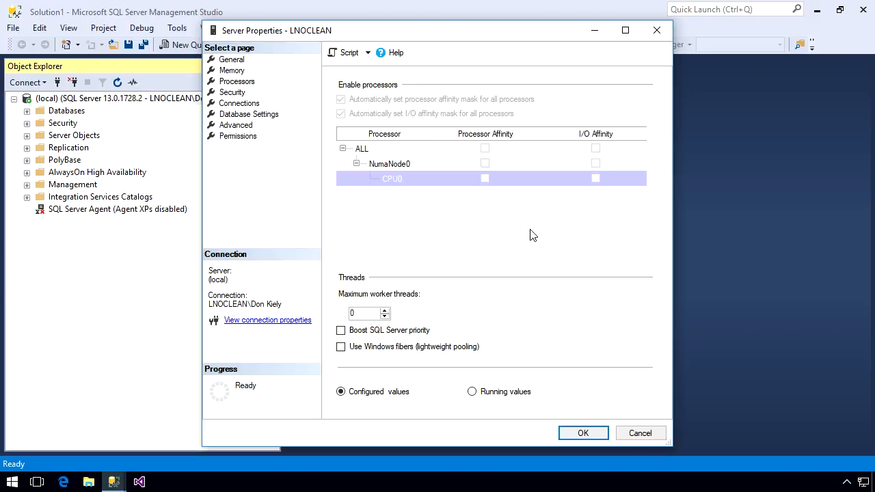
pyautogui.click(242, 92)
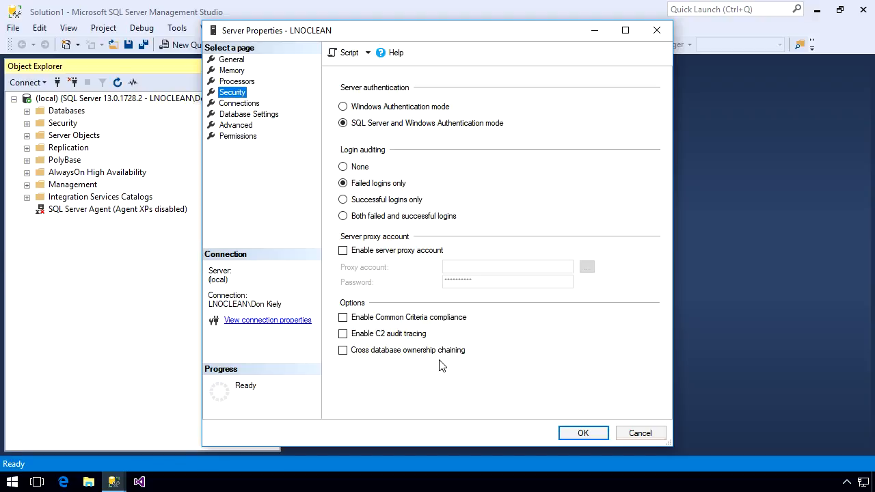
# Try the query governor option in the server's connection settings, enabling it and turning it off again.
pyautogui.click(239, 103)
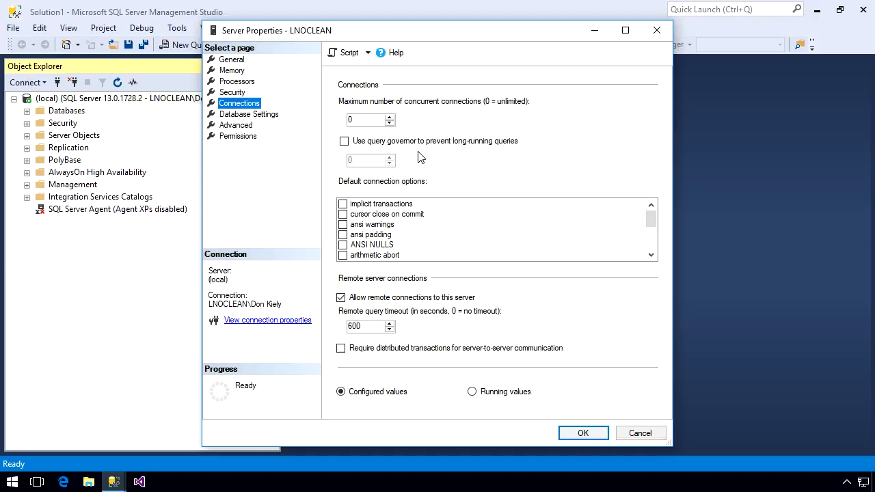
pyautogui.click(420, 141)
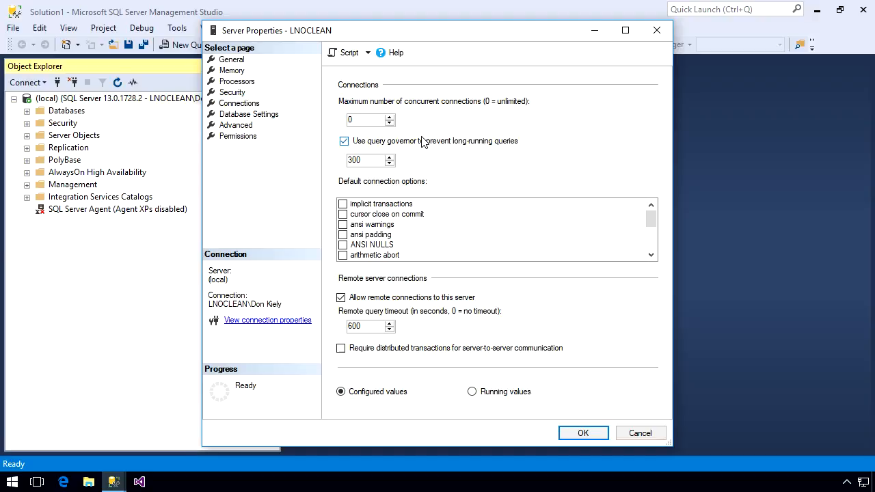
pyautogui.click(345, 141)
# Examine the server's database settings, including the default location for data files.
pyautogui.click(272, 115)
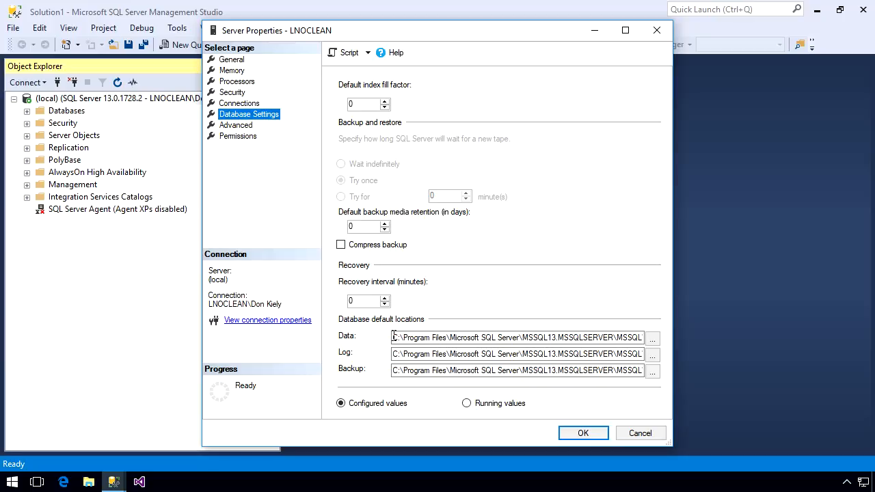
pyautogui.click(394, 335)
pyautogui.moveTo(394, 336); pyautogui.dragTo(387, 338)
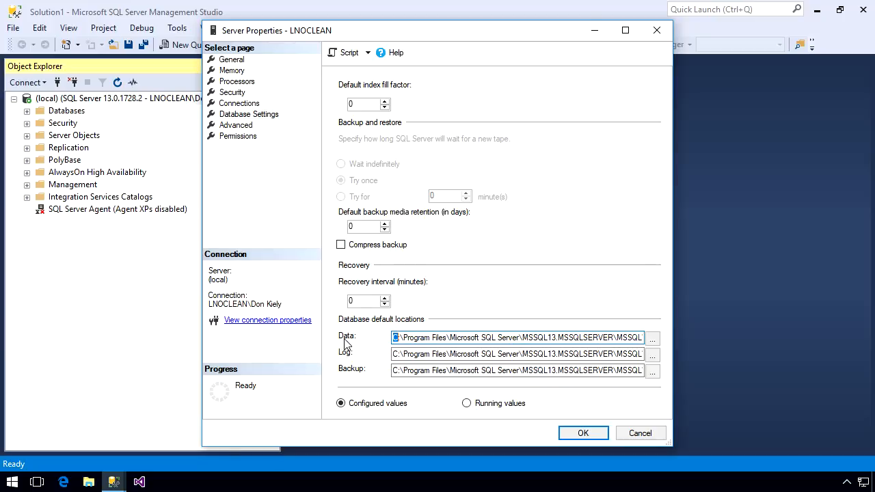
# Examine the server's advanced settings for triggers, default languages and two-digit year cutoff, and its permissions for logins and roles.
pyautogui.click(233, 129)
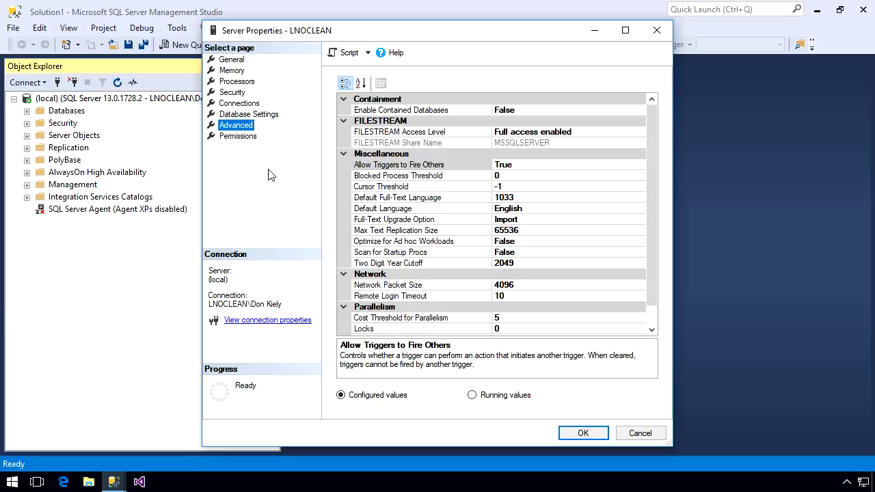
pyautogui.click(371, 169)
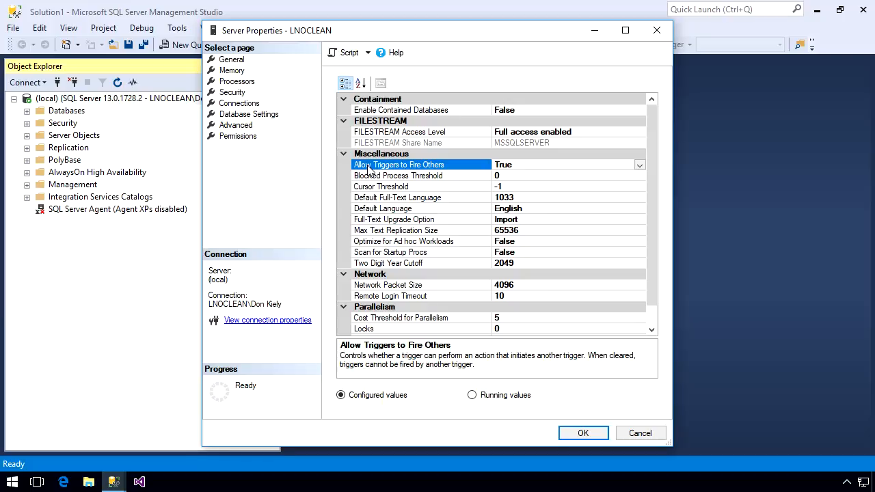
pyautogui.click(417, 199)
pyautogui.click(379, 209)
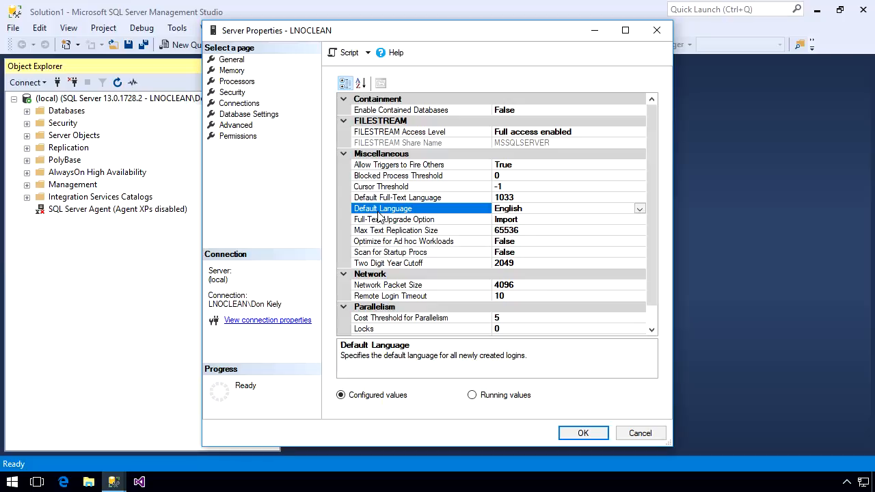
pyautogui.click(397, 264)
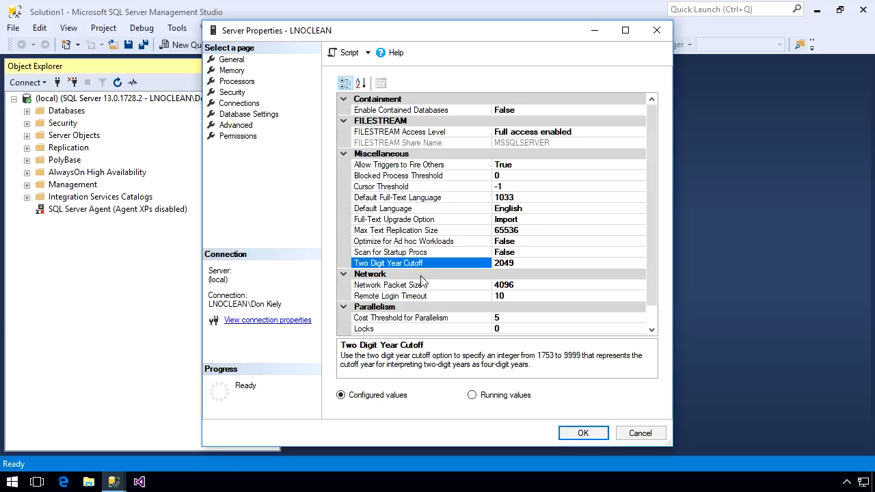
pyautogui.click(241, 137)
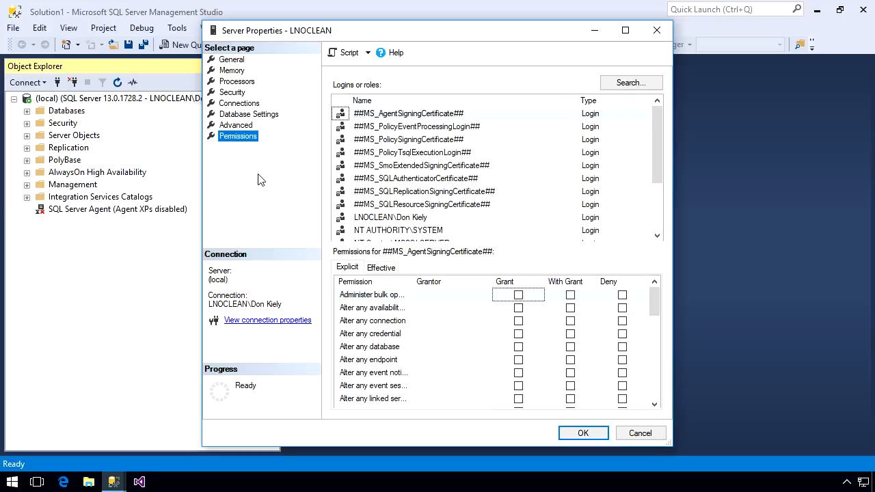